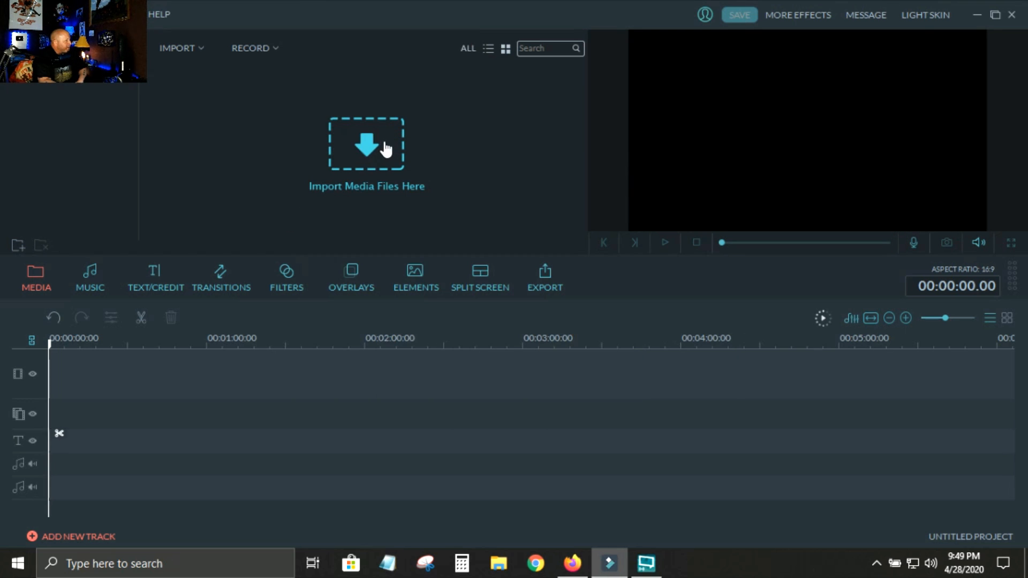
Import the DJI_0402 video from the how to disappear folder and place it at the start of the video track.
left_click(370, 142)
left_click(177, 129)
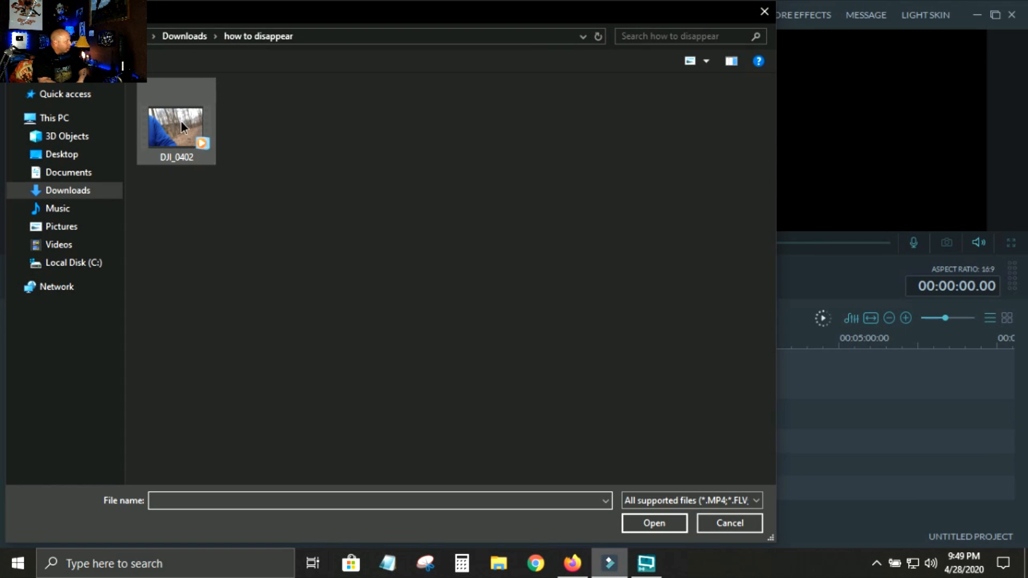
left_click(653, 523)
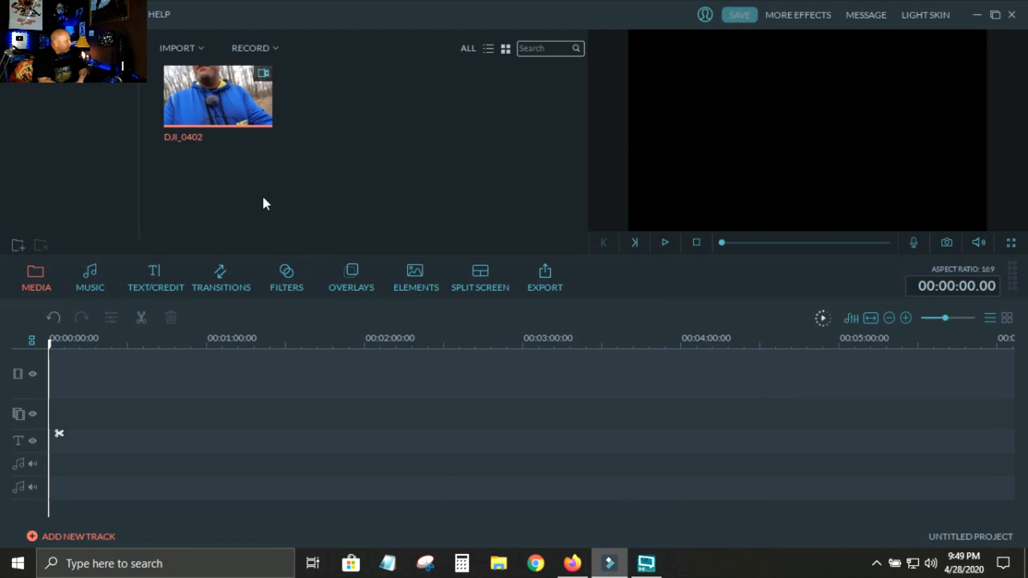
mouse_move(245, 119)
left_click_drag(248, 111, 105, 369)
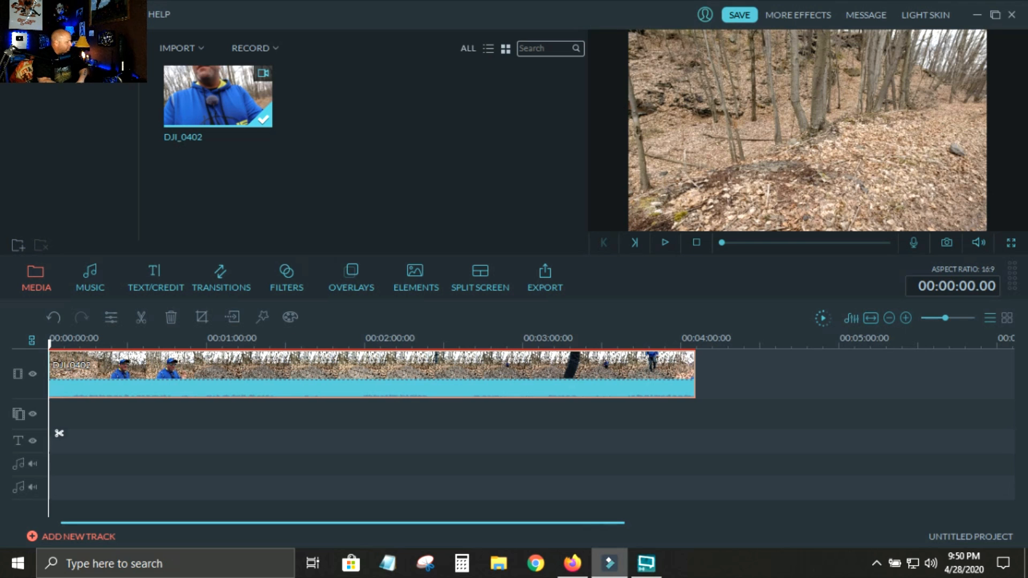
Split the DJI_0402 clip at about 00:01:42 and delete the part before the cut.
left_click_drag(48, 343, 319, 343)
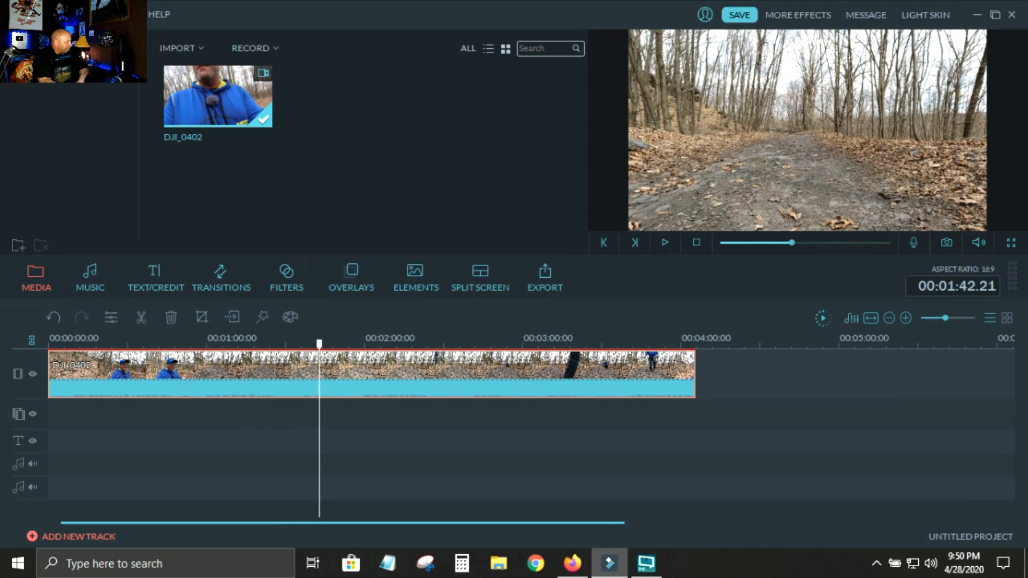
left_click(140, 319)
right_click(133, 372)
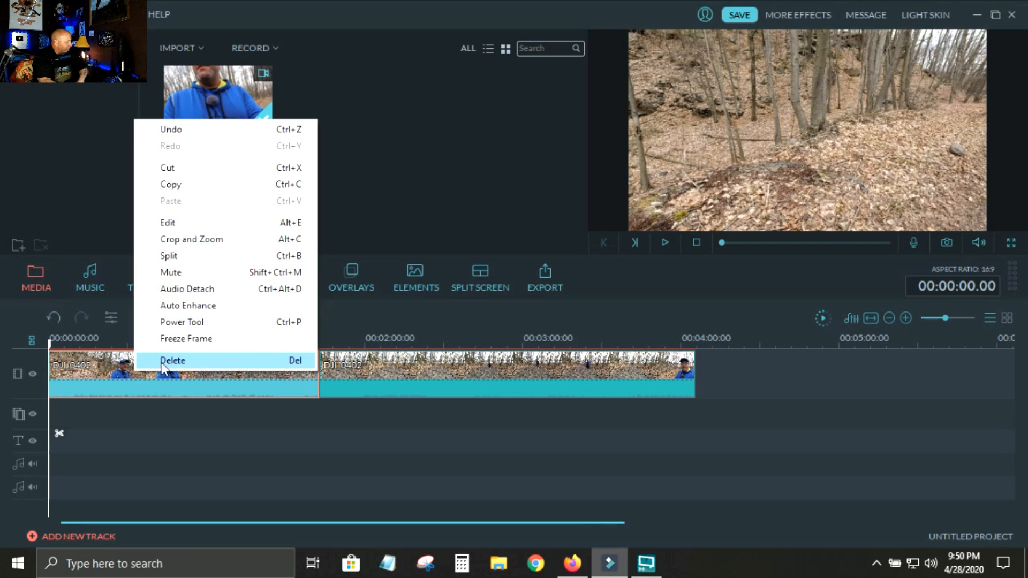
left_click(162, 362)
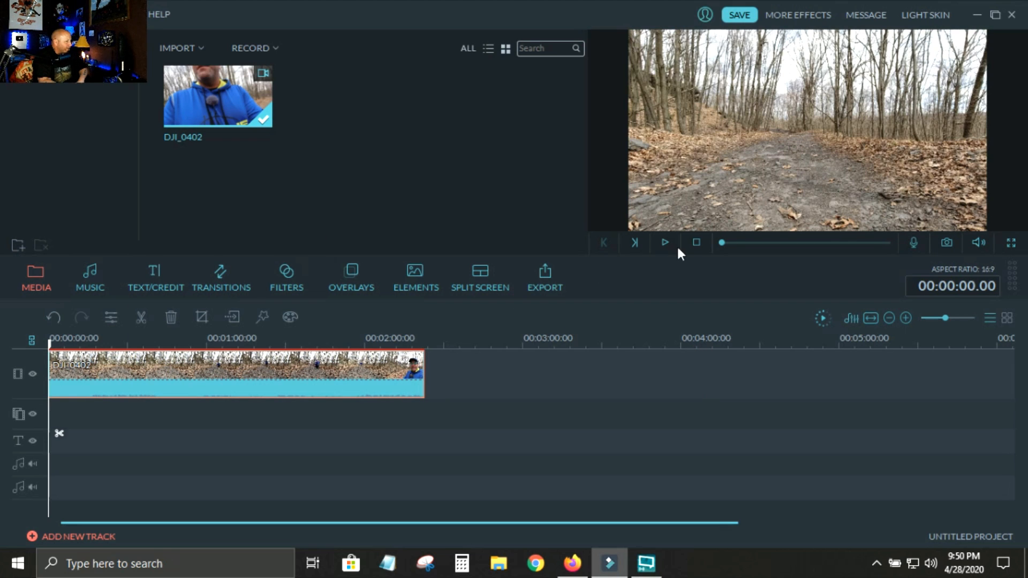
Play the clip's opening empty-trail footage and split the clip at 00:00:08.07.
left_click(665, 242)
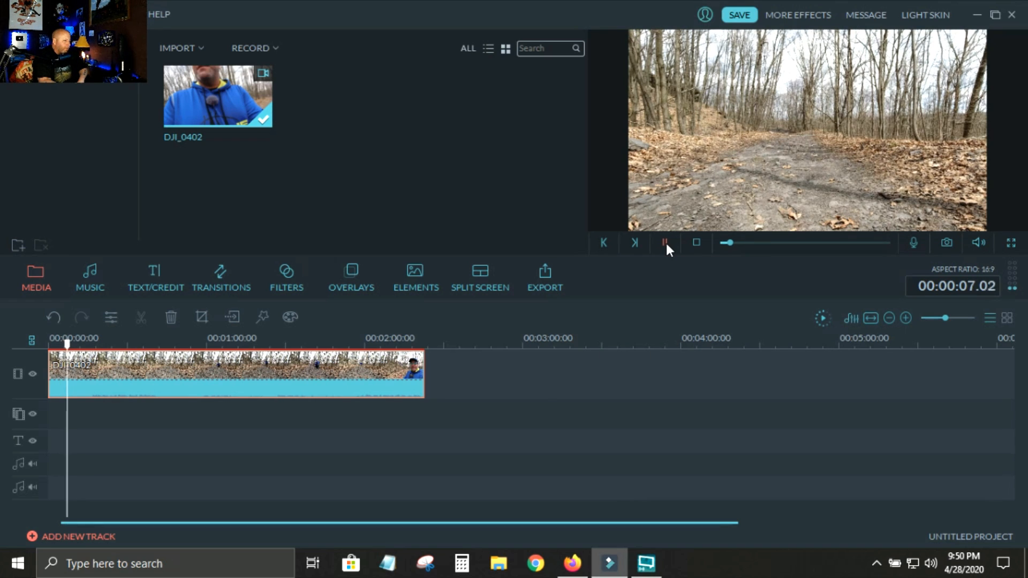
left_click(665, 243)
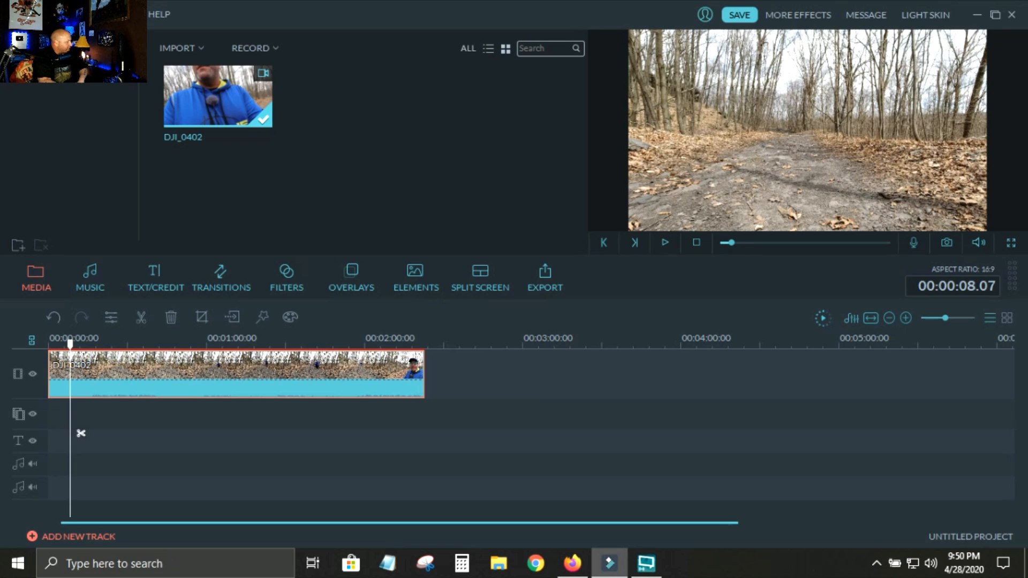
left_click(141, 317)
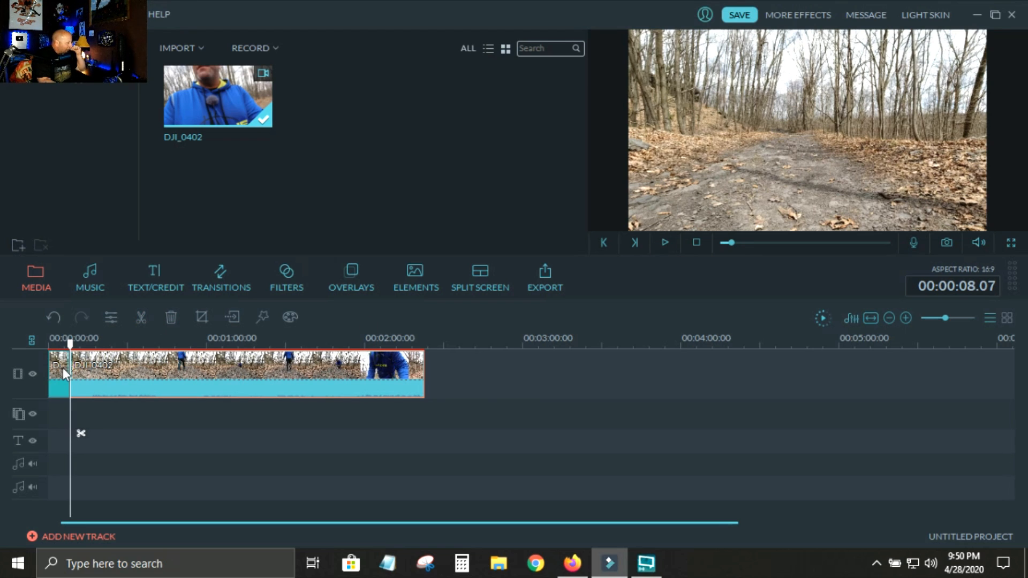
Split the second clip at 00:00:53.10, where the man is crouching, and delete the section between the two cuts.
left_click_drag(70, 433, 189, 433)
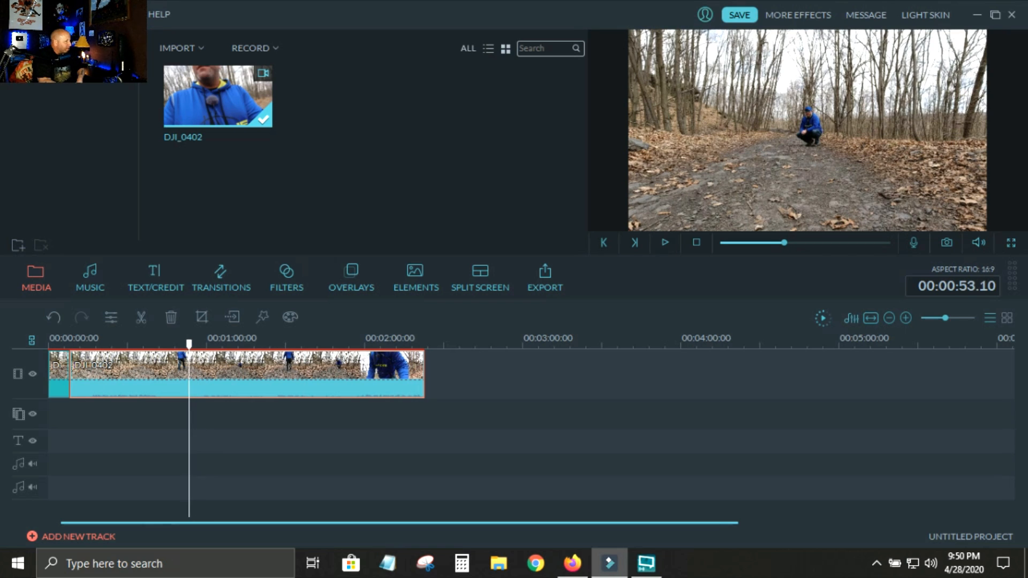
left_click(138, 321)
left_click(70, 341)
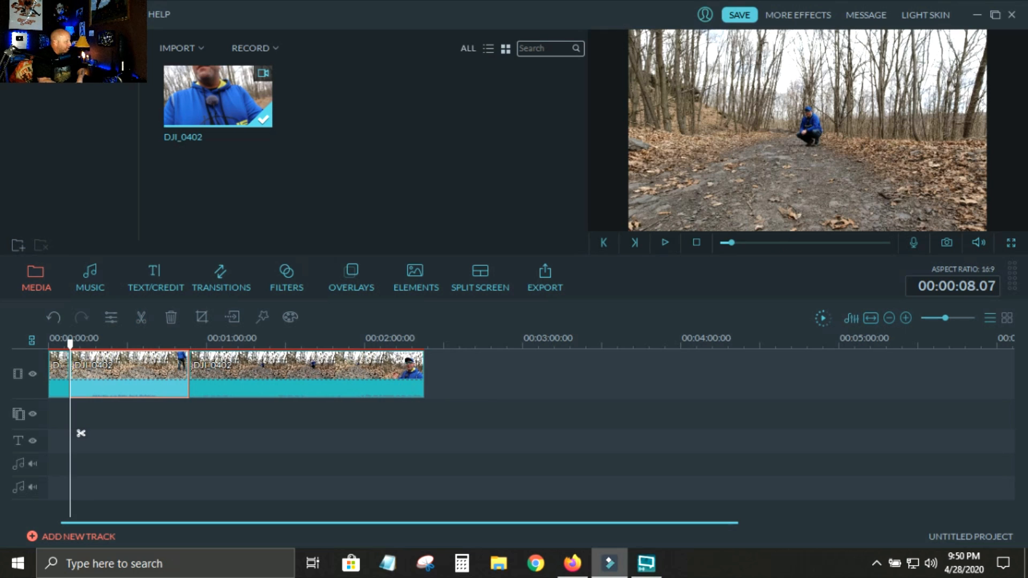
right_click(129, 392)
left_click(154, 368)
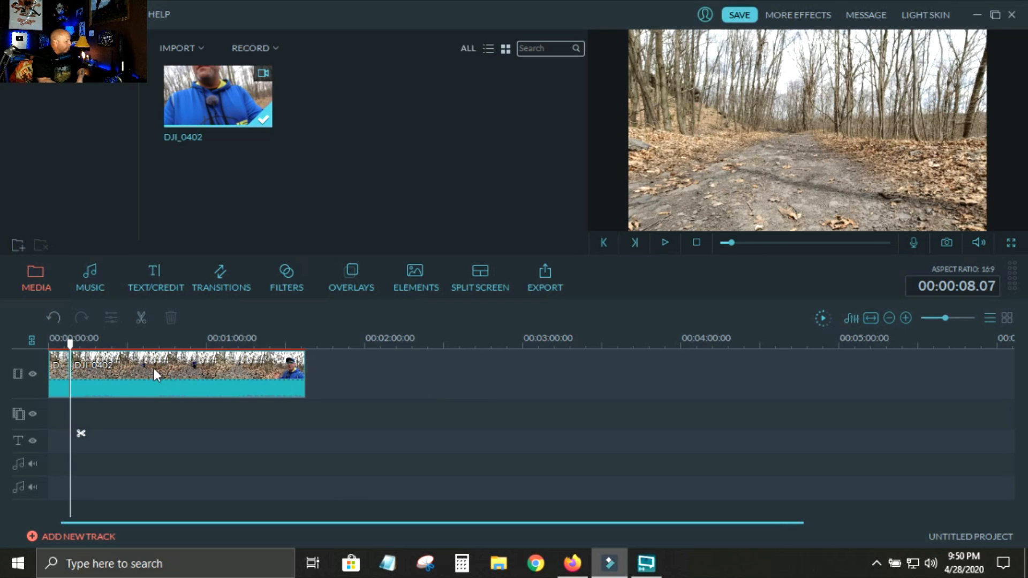
Play the crouching footage from the first cut and split the second clip at 00:00:19.03.
key("space")
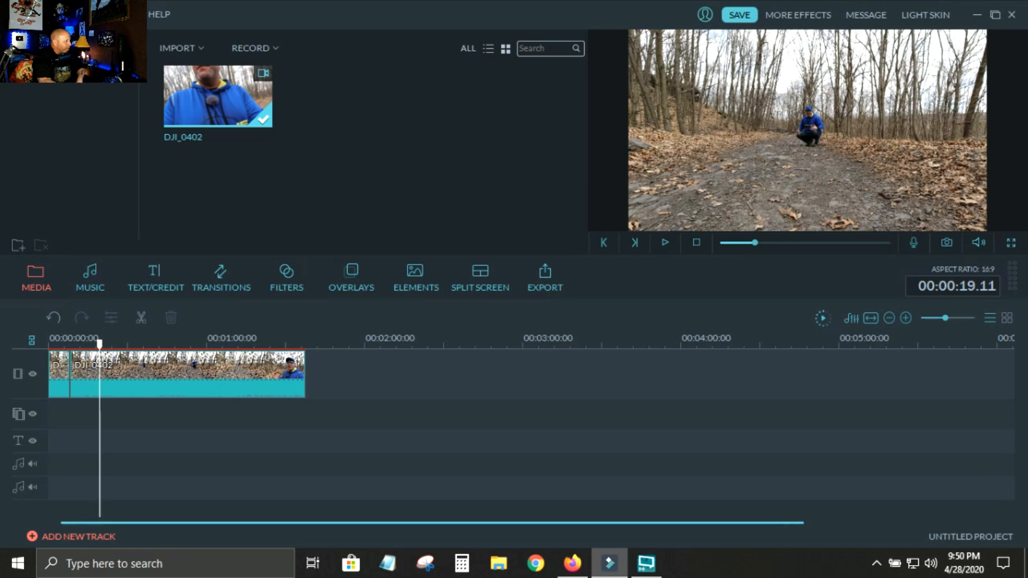
left_click_drag(111, 344, 98, 345)
left_click(157, 389)
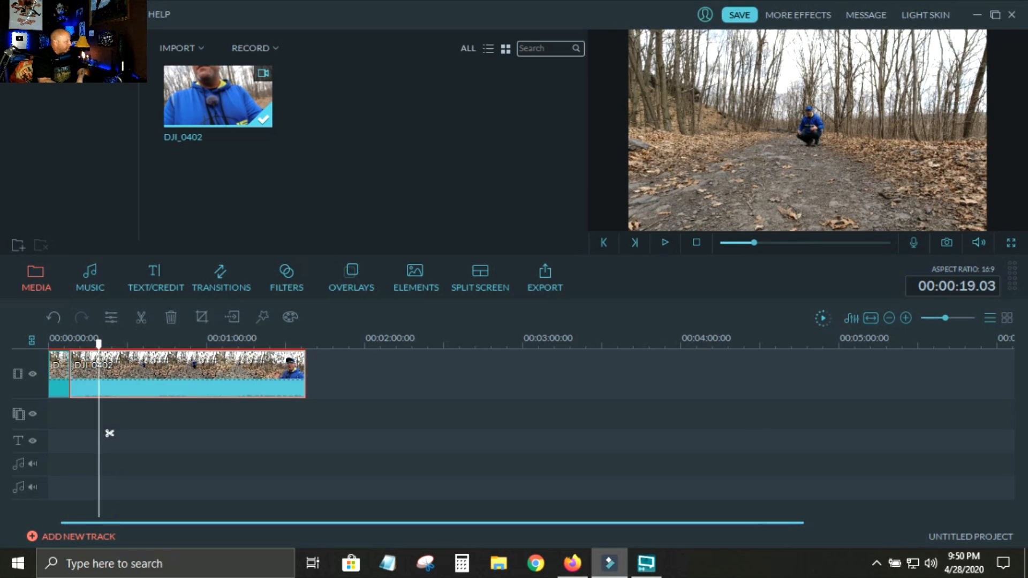
left_click(141, 317)
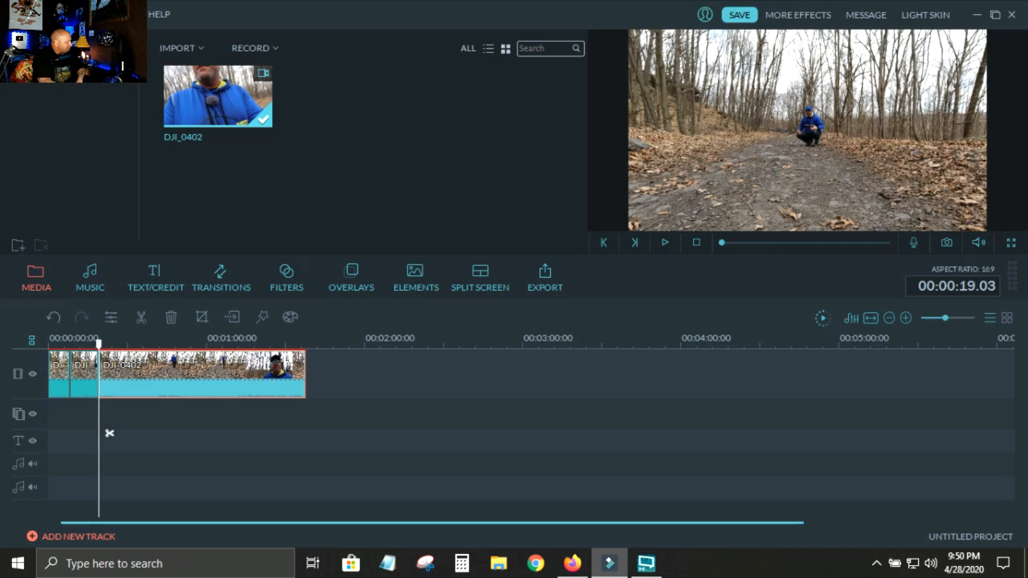
Add a Dissolve transition between the first empty-trail clip and the crouching clip.
left_click(59, 367)
left_click(81, 367)
left_click(57, 373)
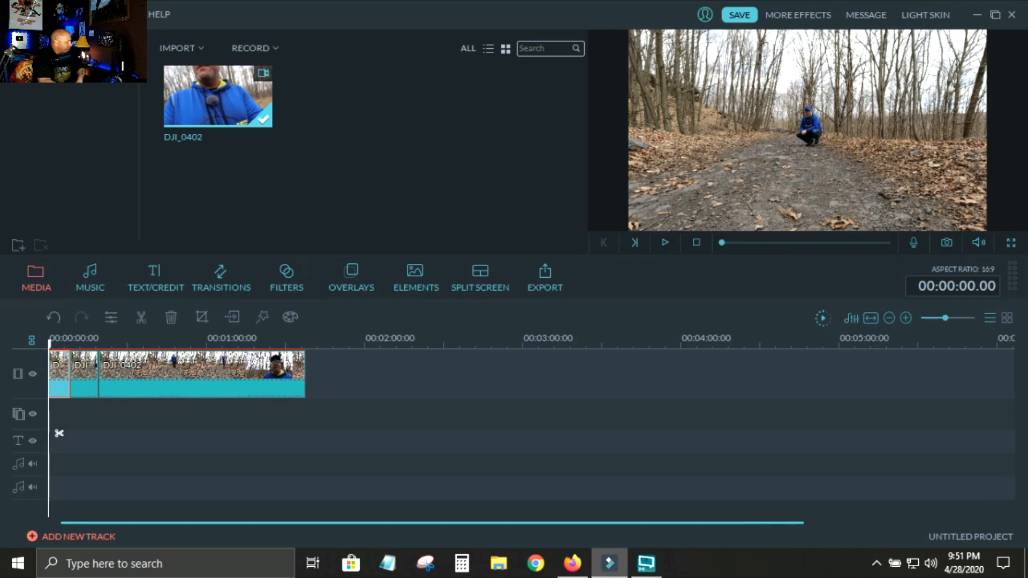
left_click(73, 367)
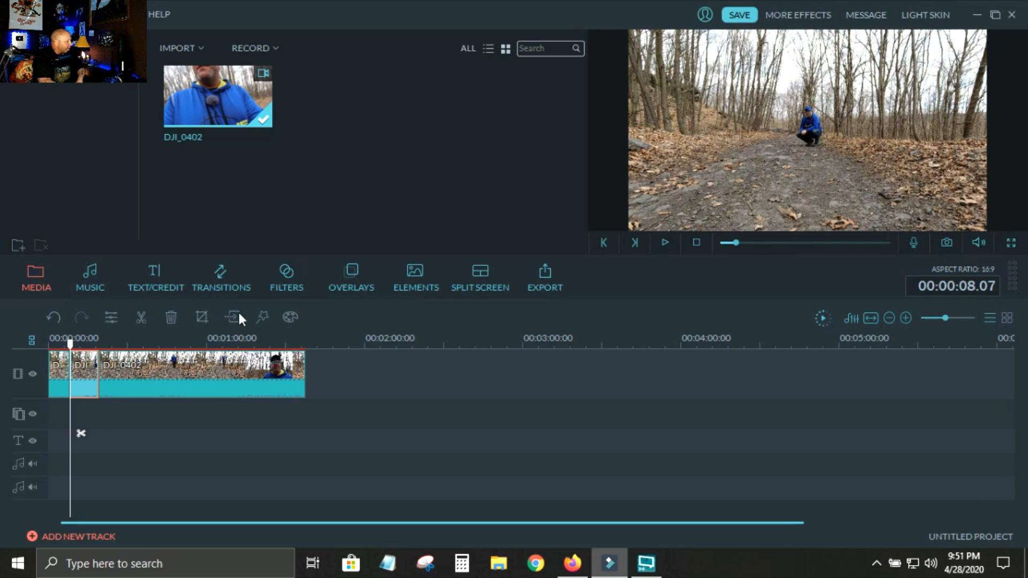
left_click(240, 276)
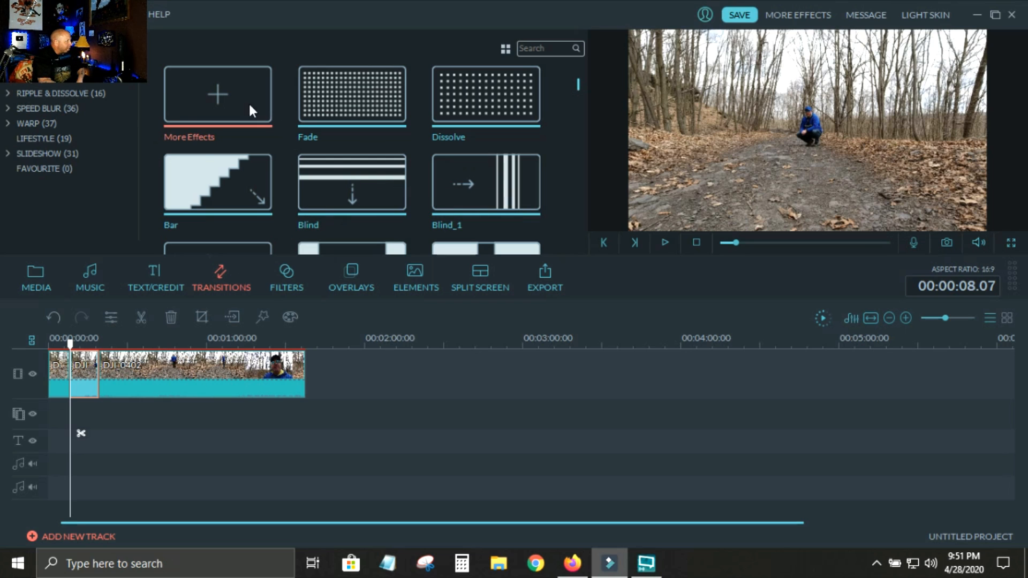
left_click(515, 101)
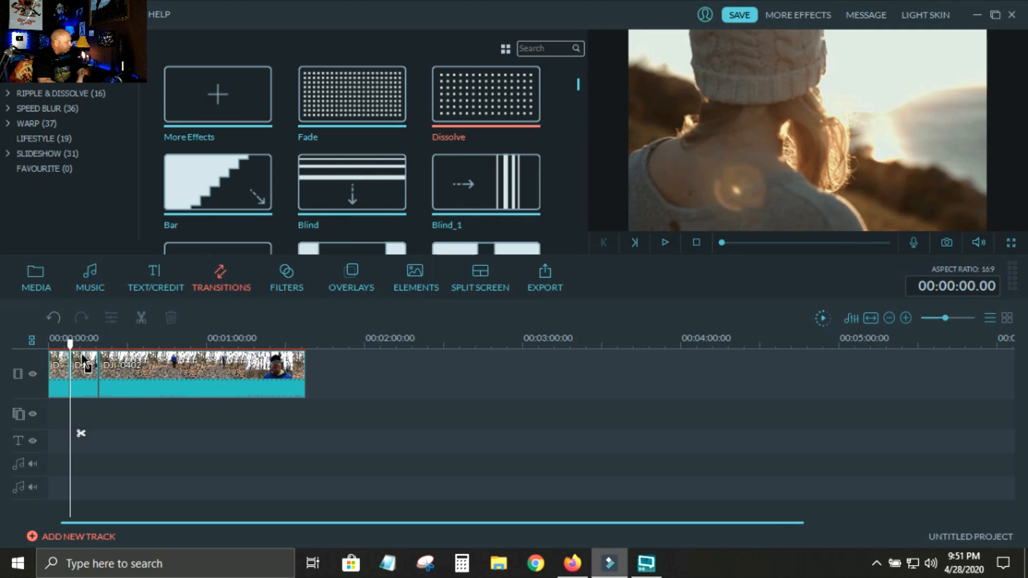
left_click_drag(72, 373, 71, 375)
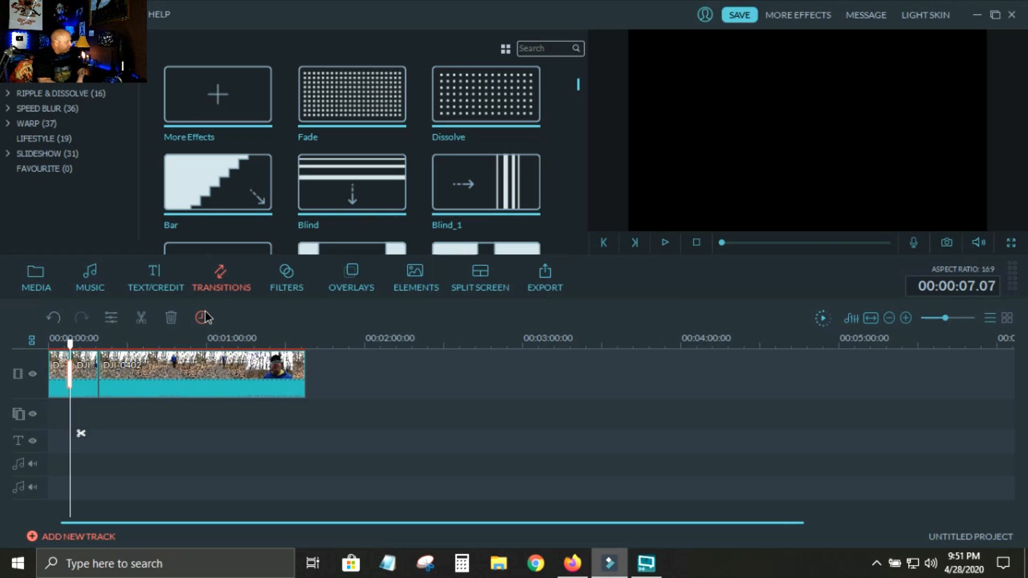
Set the Dissolve transition's duration to 3 seconds.
left_click(202, 317)
left_click(585, 261)
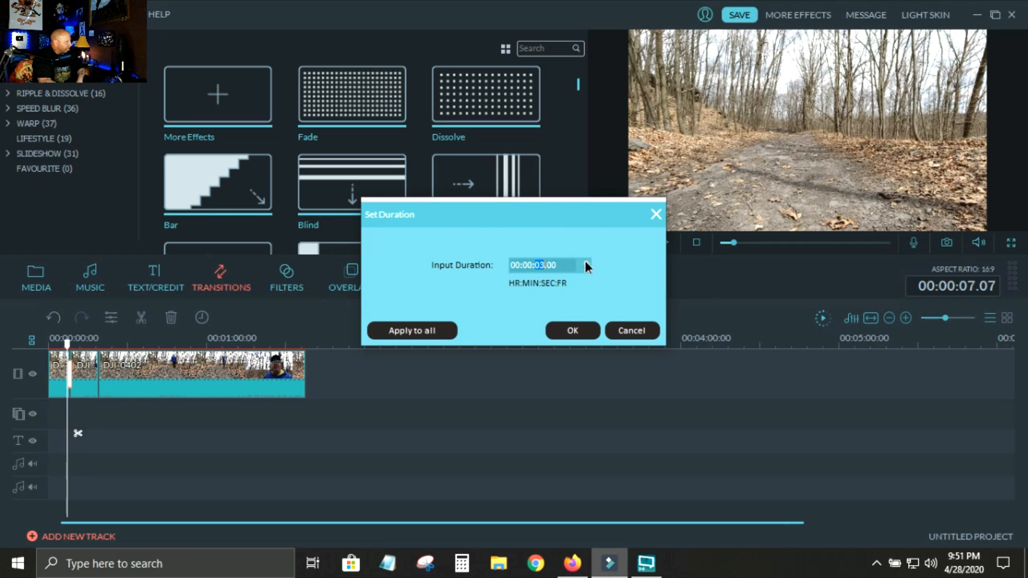
left_click(582, 328)
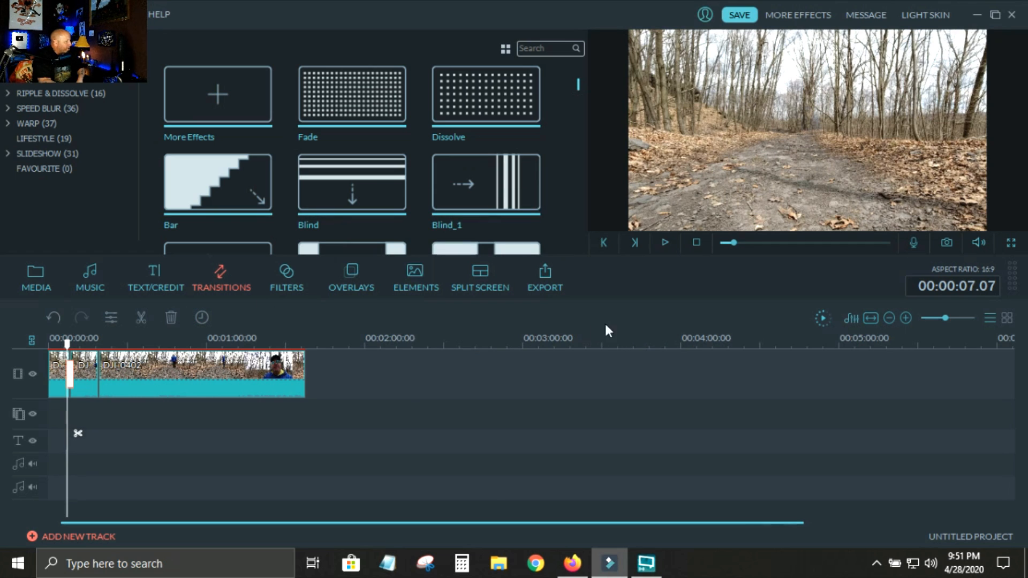
Render the timeline preview and play back the Dissolve transition from the beginning.
left_click(823, 319)
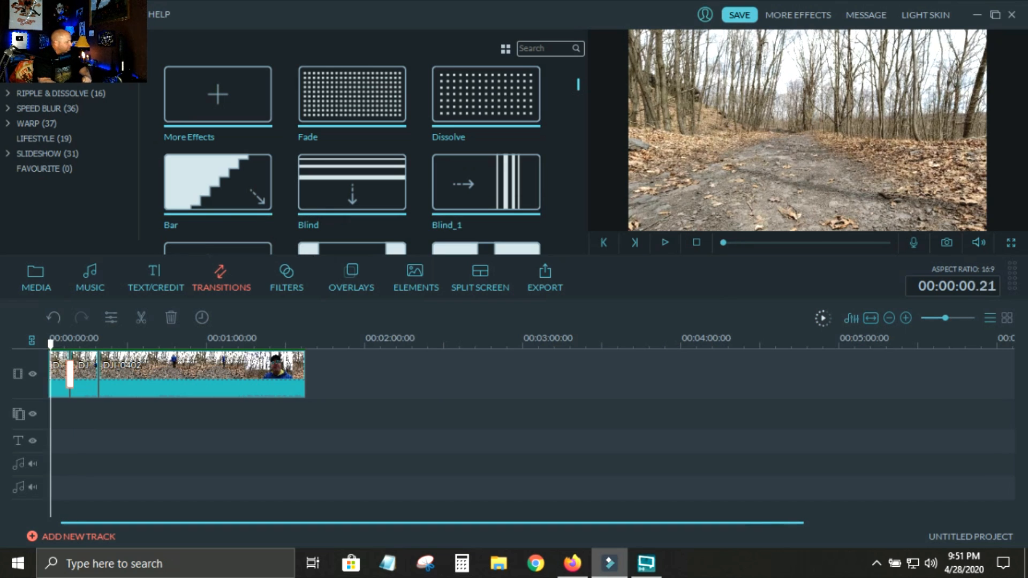
left_click(666, 243)
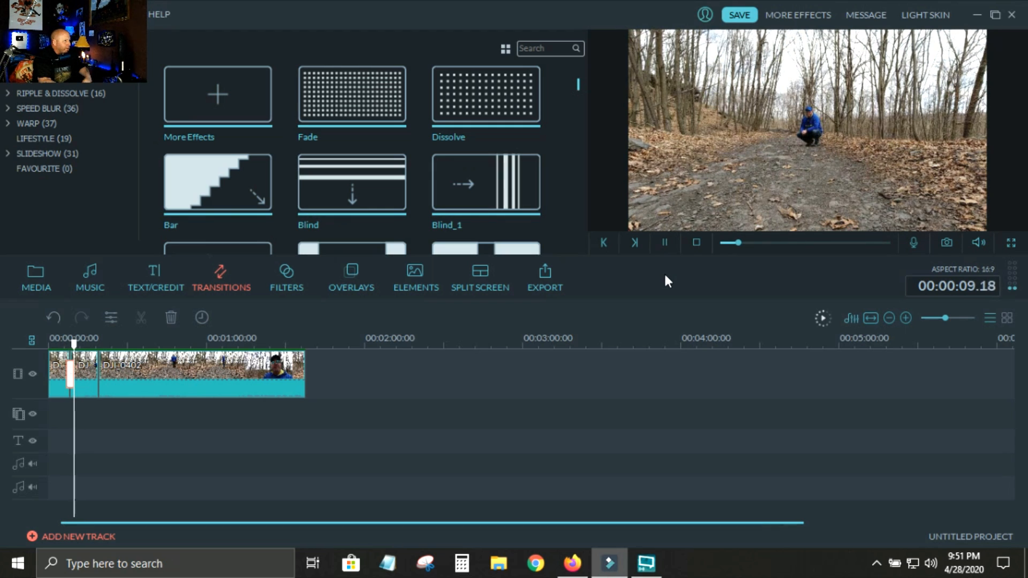
Split the crouching clip at 00:00:15.00 and delete its short remainder before the long last clip.
left_click(666, 243)
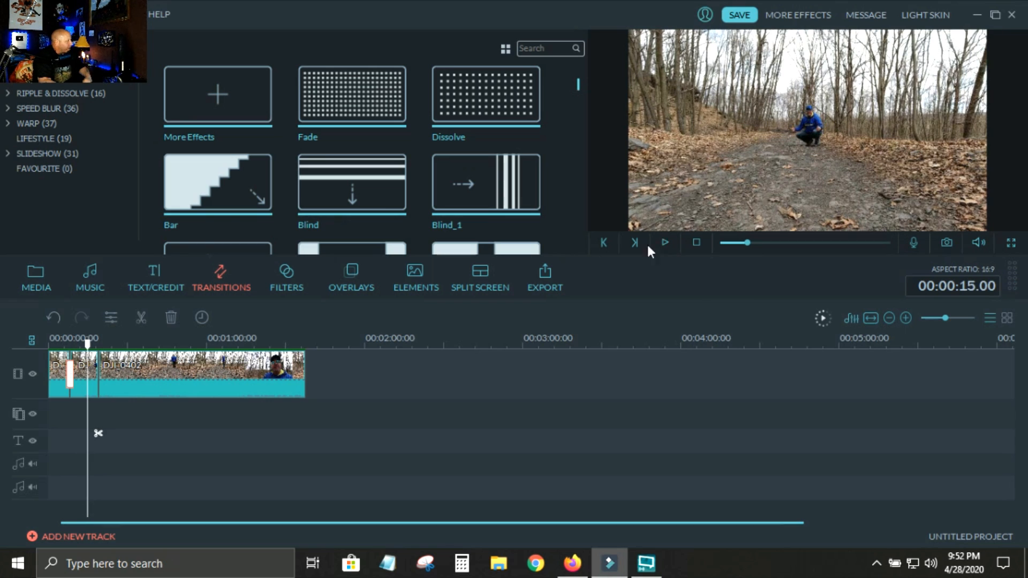
left_click(94, 372)
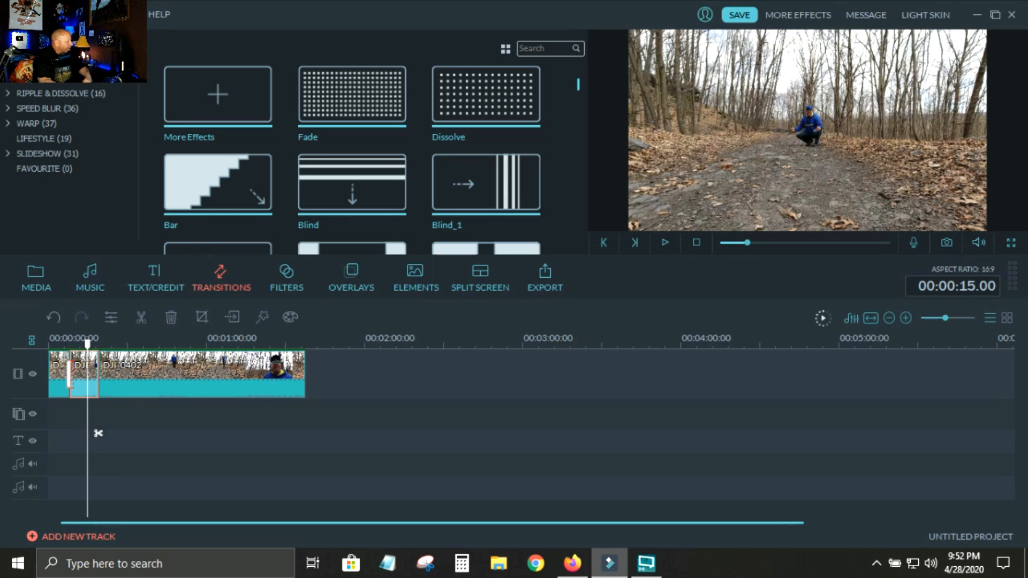
left_click(171, 318)
Split the last clip at 00:00:48.00 and delete the portion before that cut.
left_click_drag(88, 344, 175, 344)
left_click(193, 372)
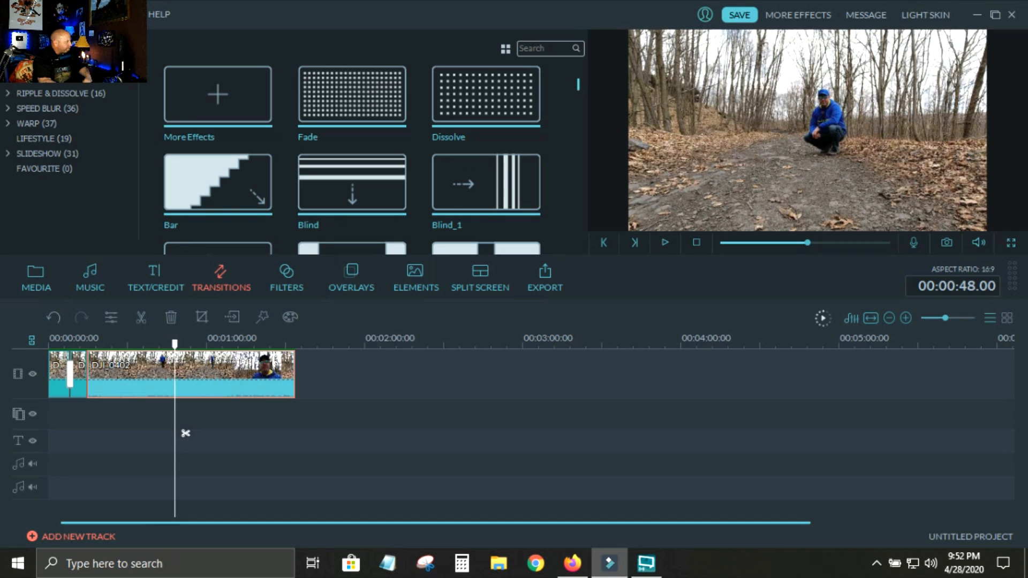
left_click(133, 317)
left_click(131, 374)
right_click(132, 378)
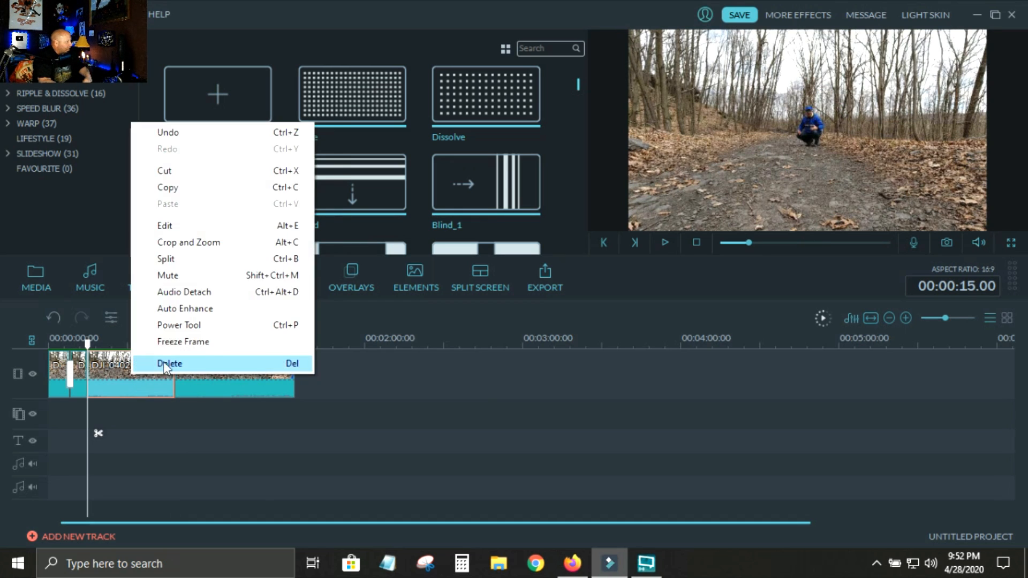
left_click(150, 368)
Split the last clip at 00:00:23.10, where the man is walking away, and delete everything after the cut.
left_click(98, 351)
left_click_drag(88, 344, 110, 344)
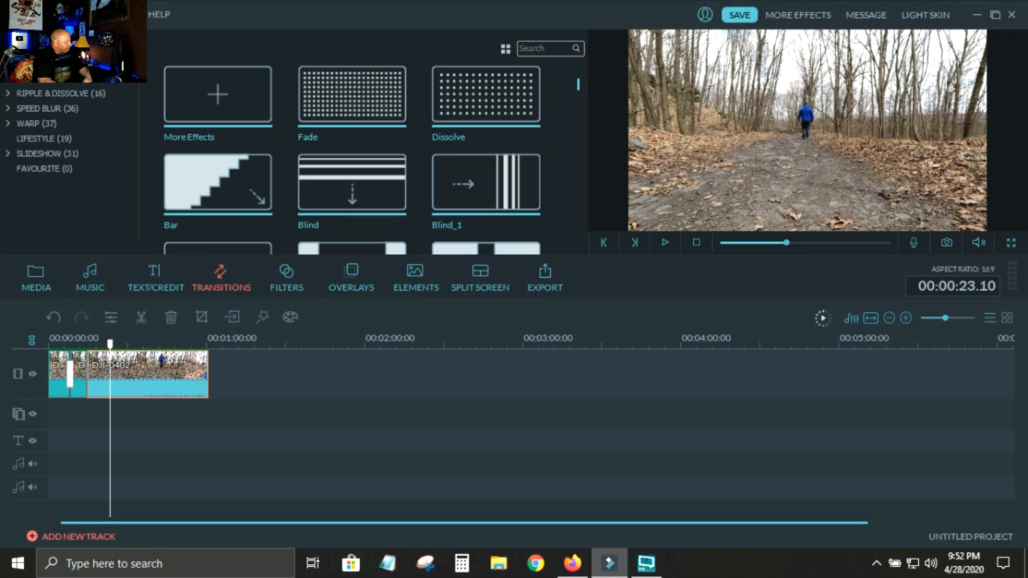
left_click(139, 317)
left_click(170, 317)
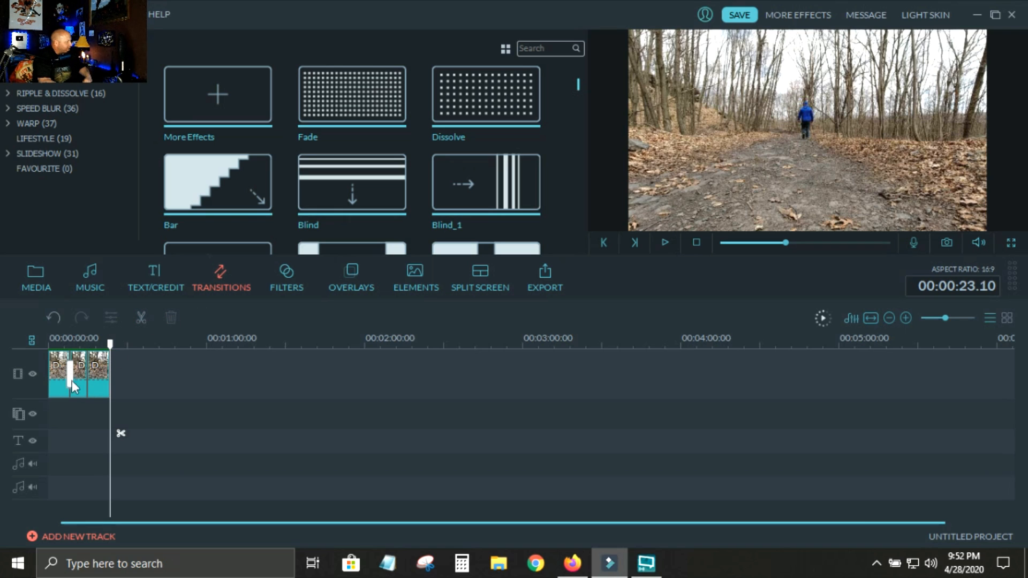
Copy the first empty-trail clip and paste it at the end of the sequence, at 00:00:23.10.
left_click(53, 373)
right_click(53, 374)
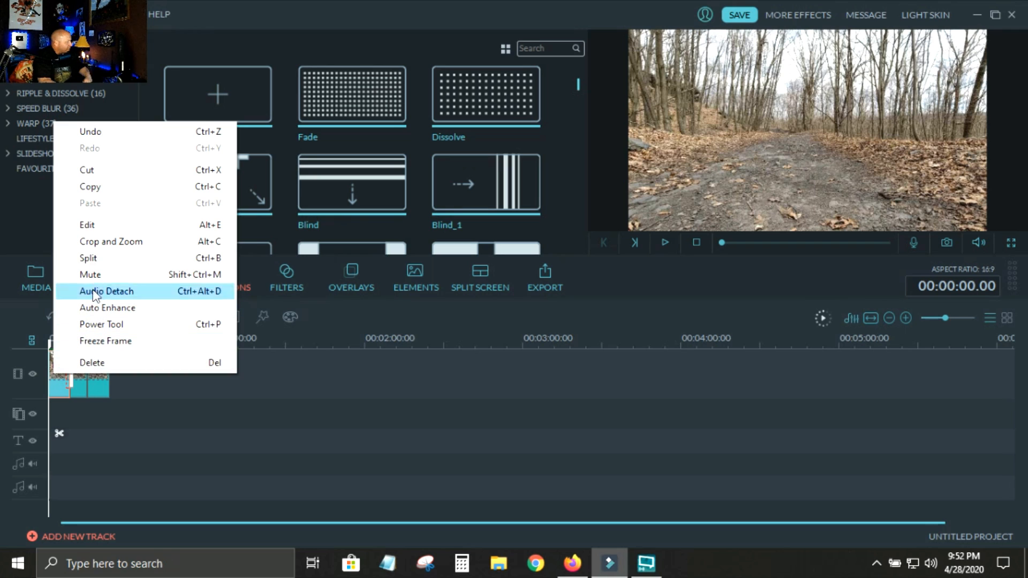
left_click(114, 187)
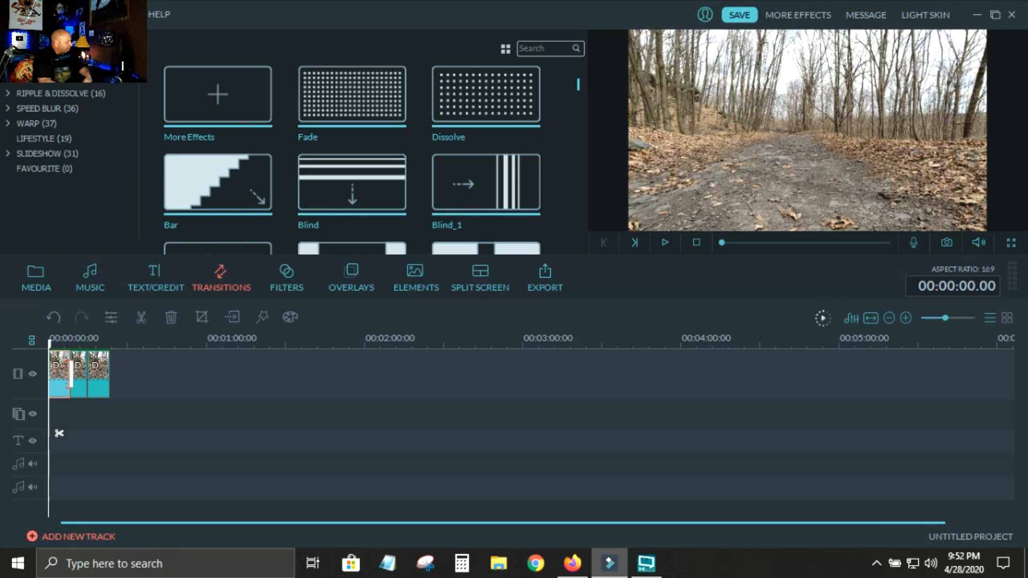
left_click(149, 357)
right_click(150, 358)
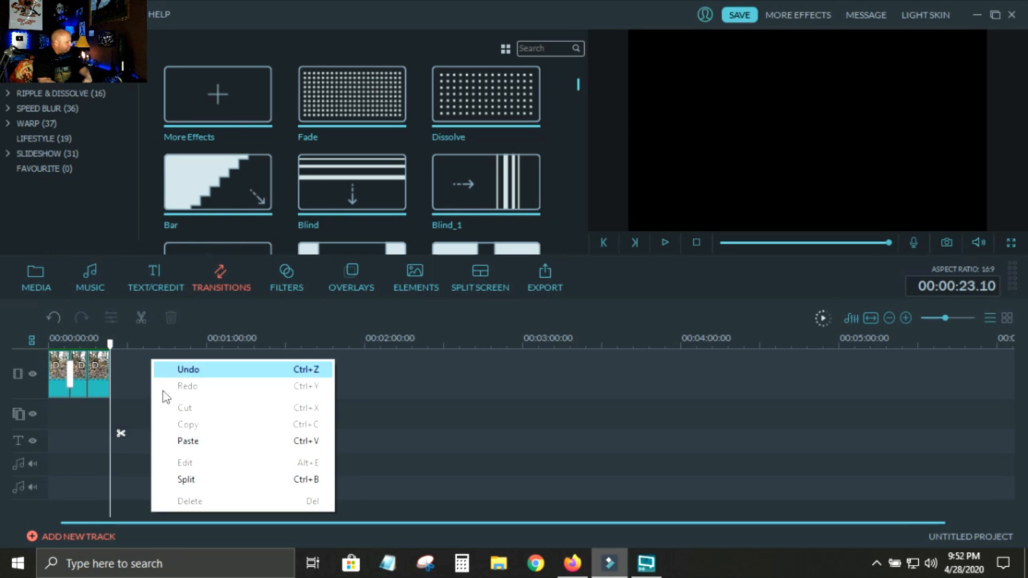
left_click(171, 440)
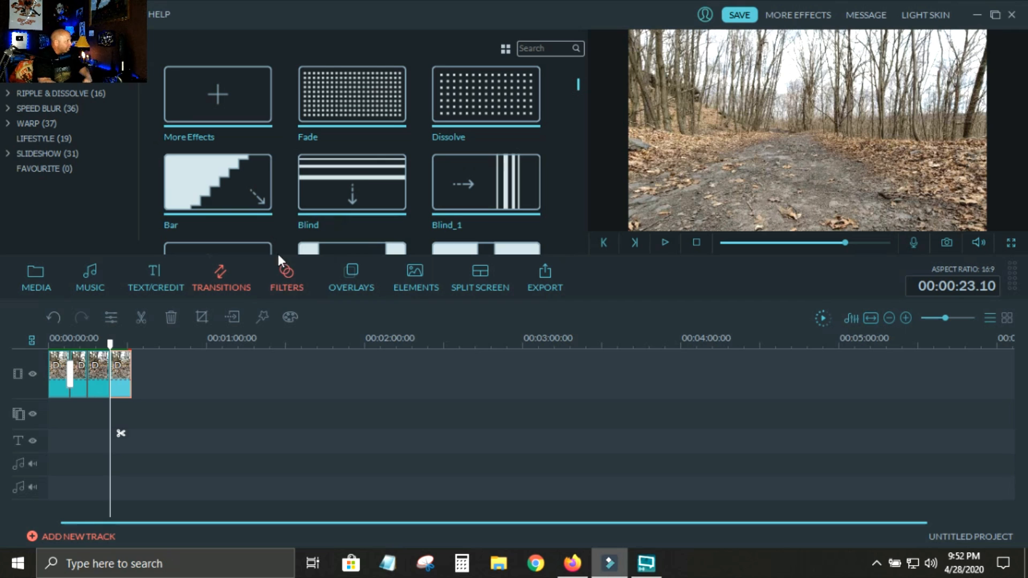
Add a Dissolve transition between the walking-away clip and the final empty-trail clip, with a duration of 3 seconds.
mouse_move(452, 102)
left_mouse_down()
mouse_move(299, 203)
mouse_move(110, 367)
left_mouse_up()
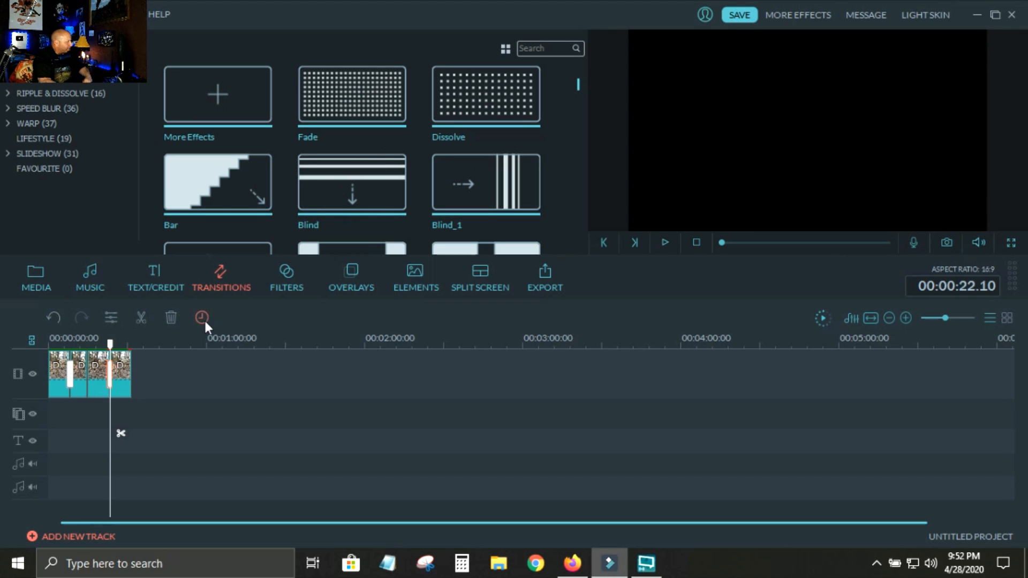
left_click(202, 318)
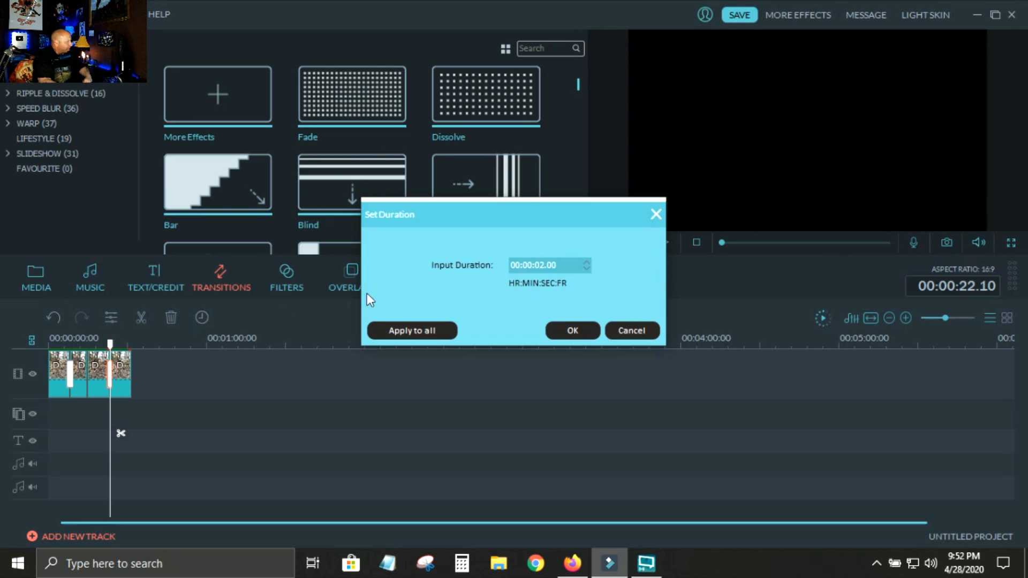
left_click(587, 262)
left_click(585, 327)
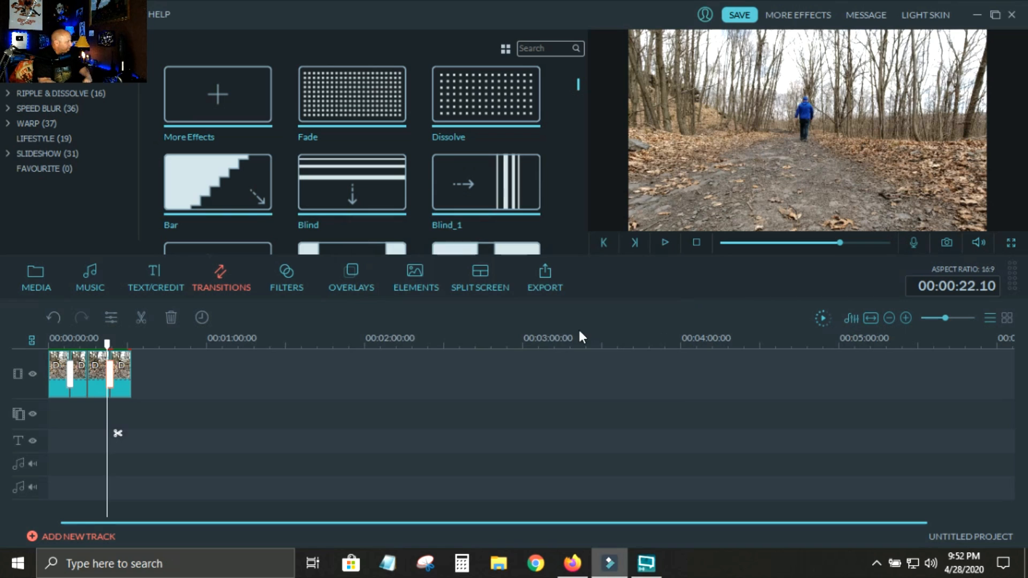
Render the timeline preview and play it from 00:00:15.00 through the last Dissolve to check how the man vanishes.
left_click(824, 319)
left_click(98, 342)
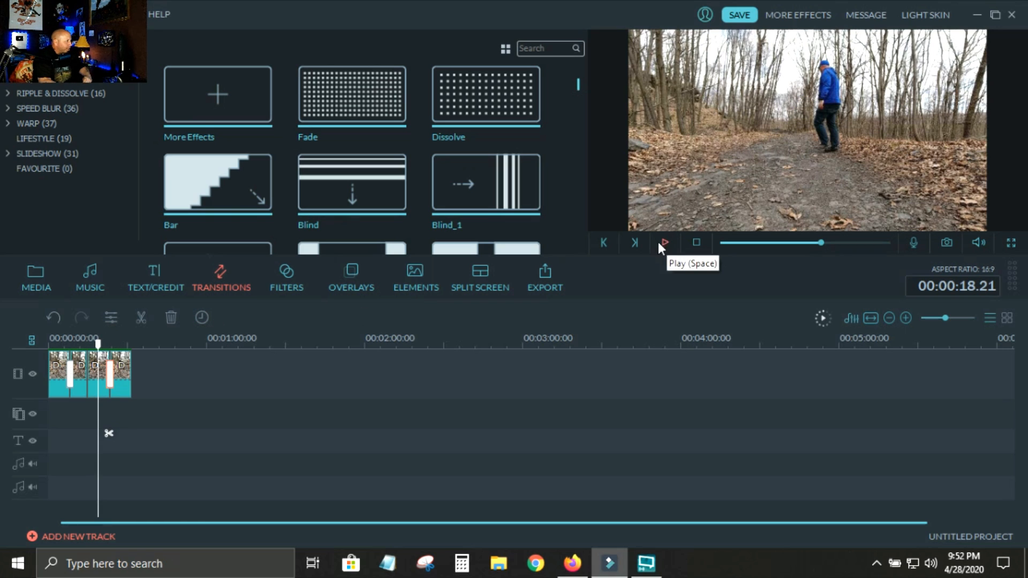
left_click(88, 370)
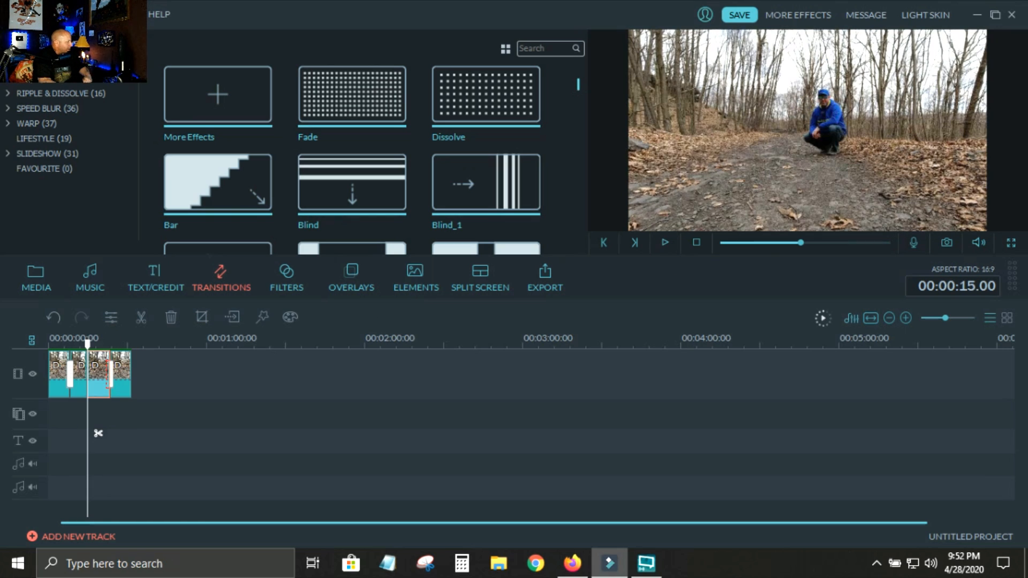
left_click(665, 243)
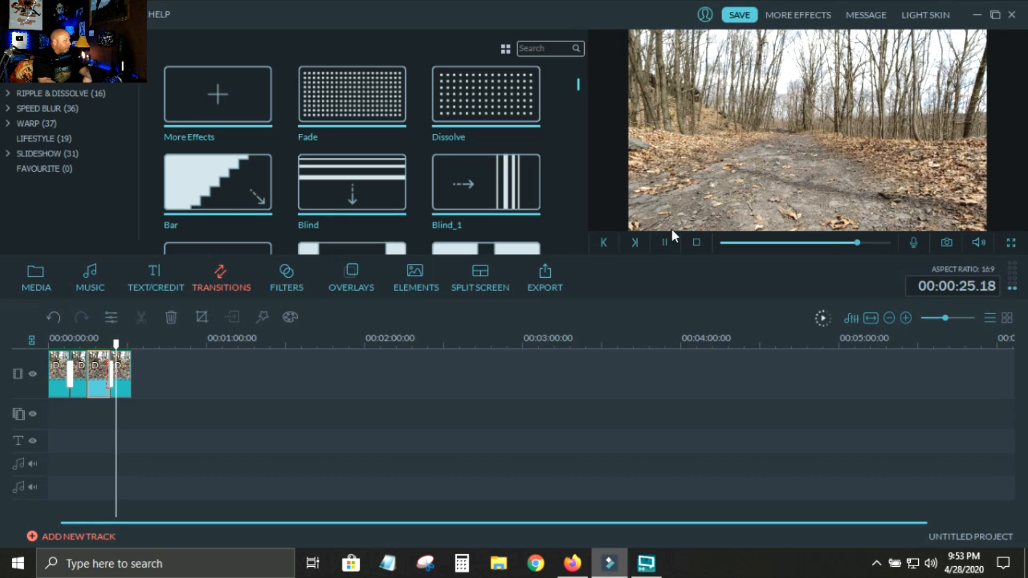
left_click(665, 242)
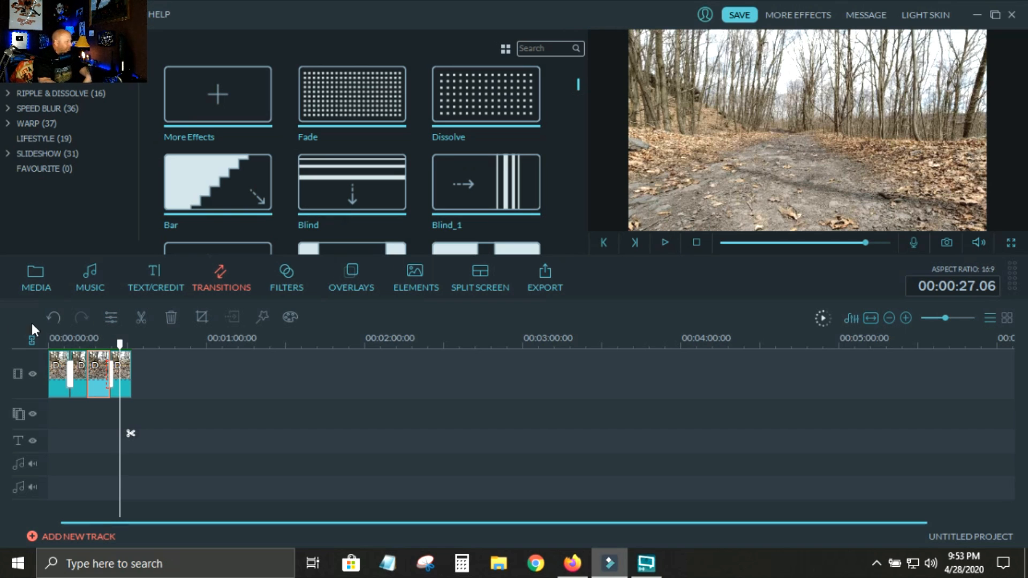
Add the Transition Swoosh sound effect to the first audio track under the first Dissolve, starting at 00:00:07.03.
left_click(29, 274)
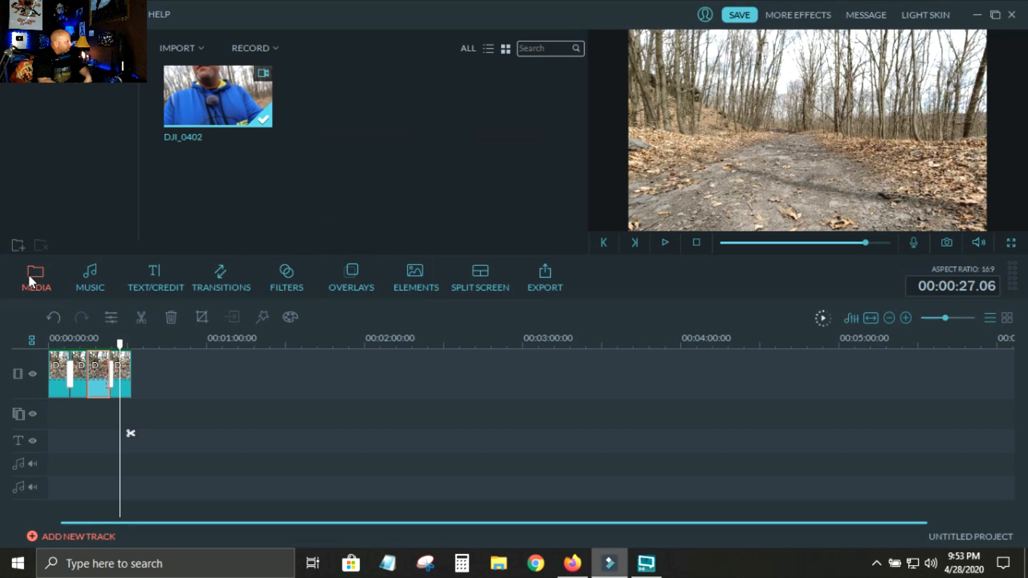
left_click(83, 275)
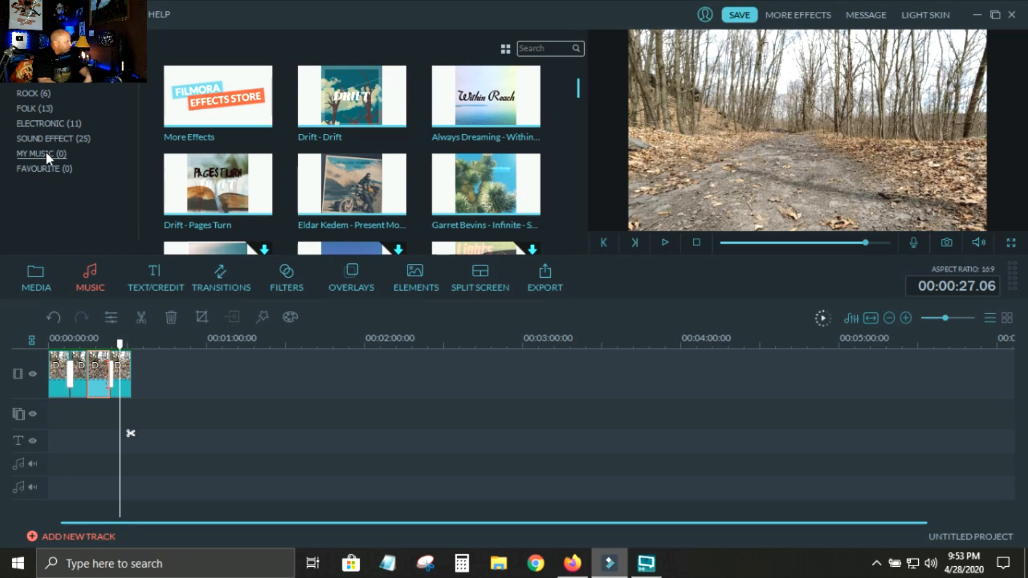
left_click(51, 137)
left_click_drag(576, 100, 556, 236)
mouse_move(246, 132)
left_mouse_down()
mouse_move(110, 393)
mouse_move(73, 403)
left_mouse_up()
left_click(906, 317)
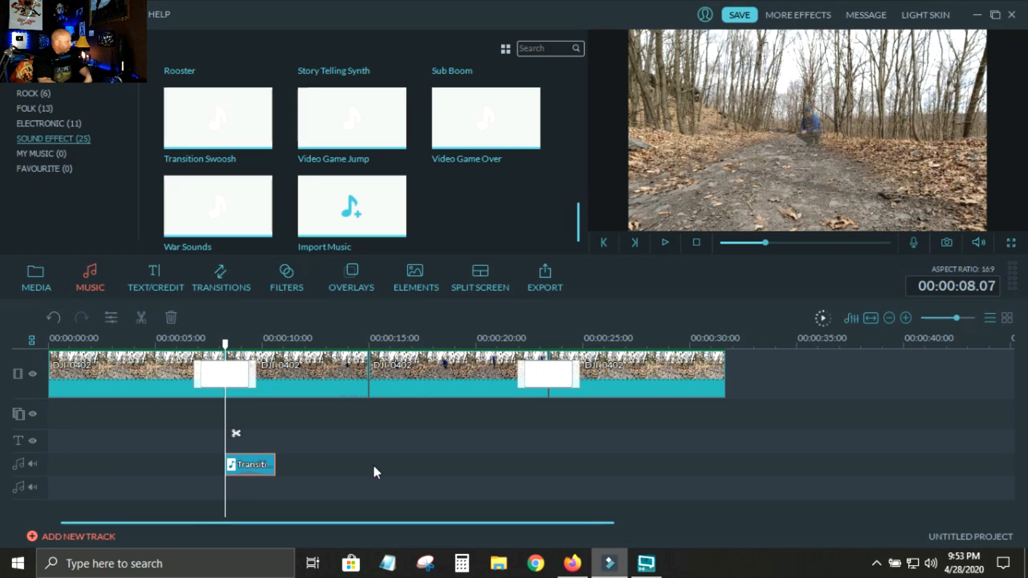
left_click_drag(235, 464, 211, 465)
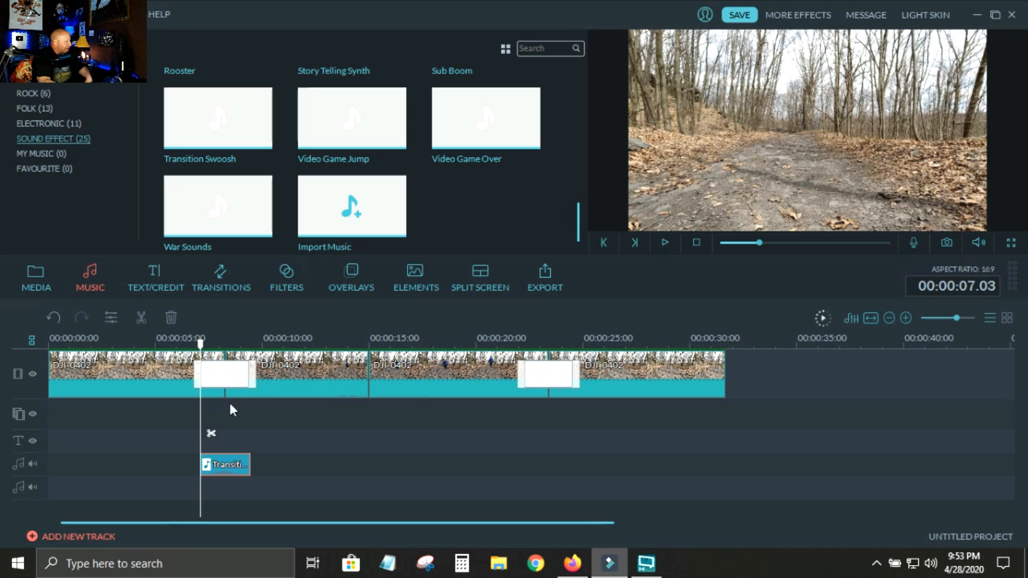
Play the sequence from 00:00:01.19 past the first Dissolve to check the swoosh against the man's appearance.
mouse_move(240, 374)
left_mouse_down()
mouse_move(270, 375)
mouse_move(207, 374)
mouse_move(239, 374)
mouse_move(225, 374)
left_mouse_up()
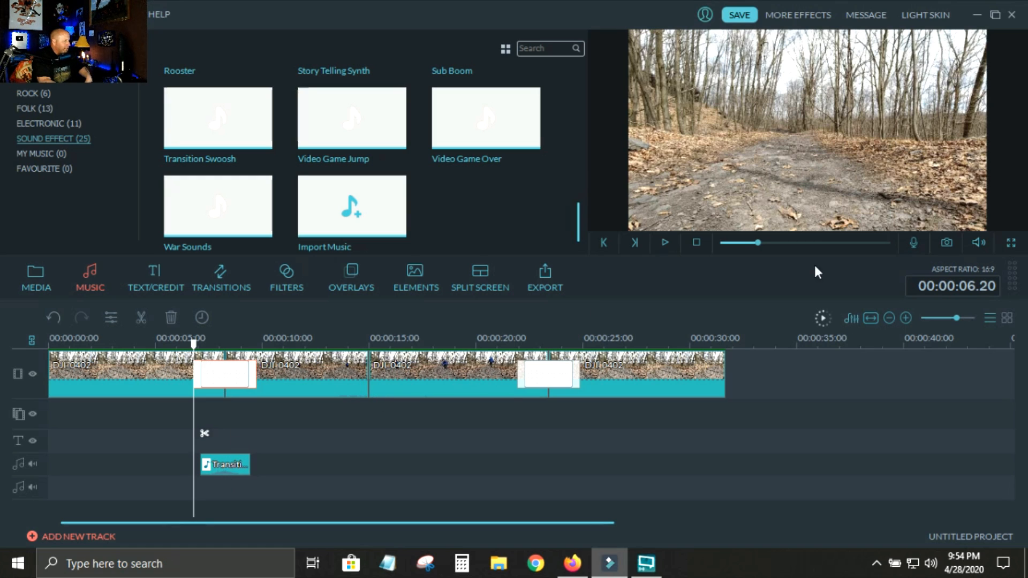
left_click(947, 318)
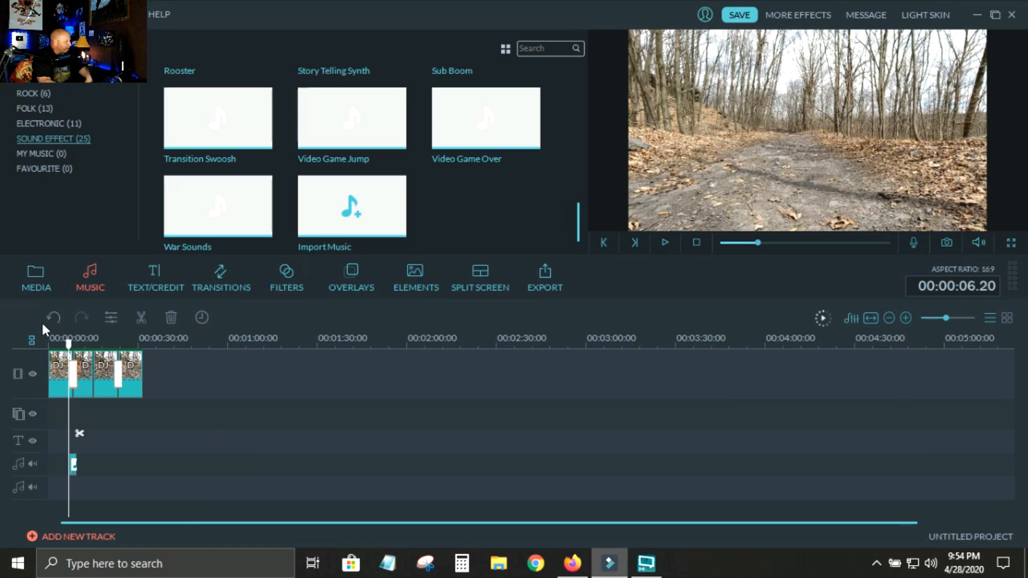
left_click(54, 339)
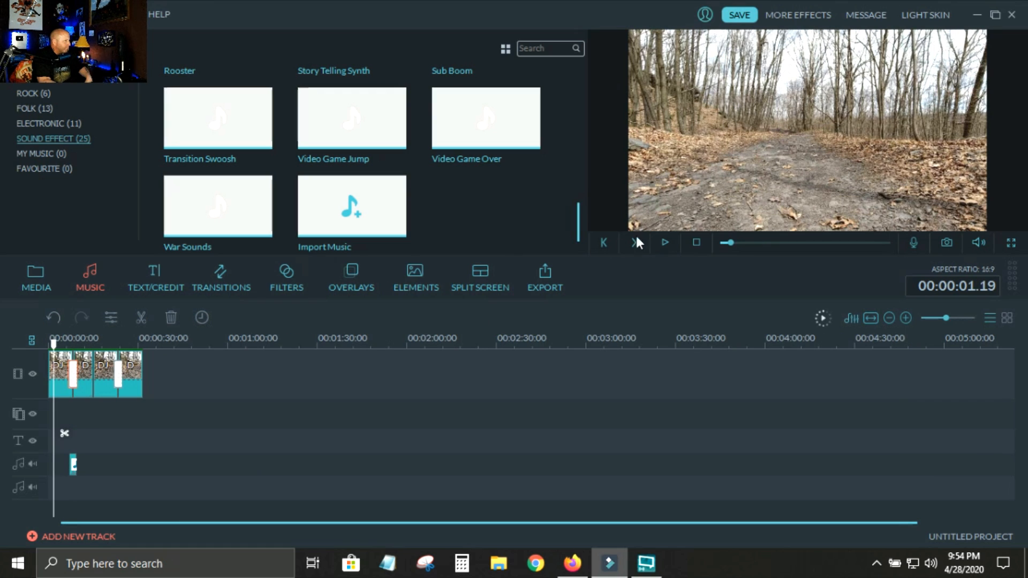
left_click(664, 242)
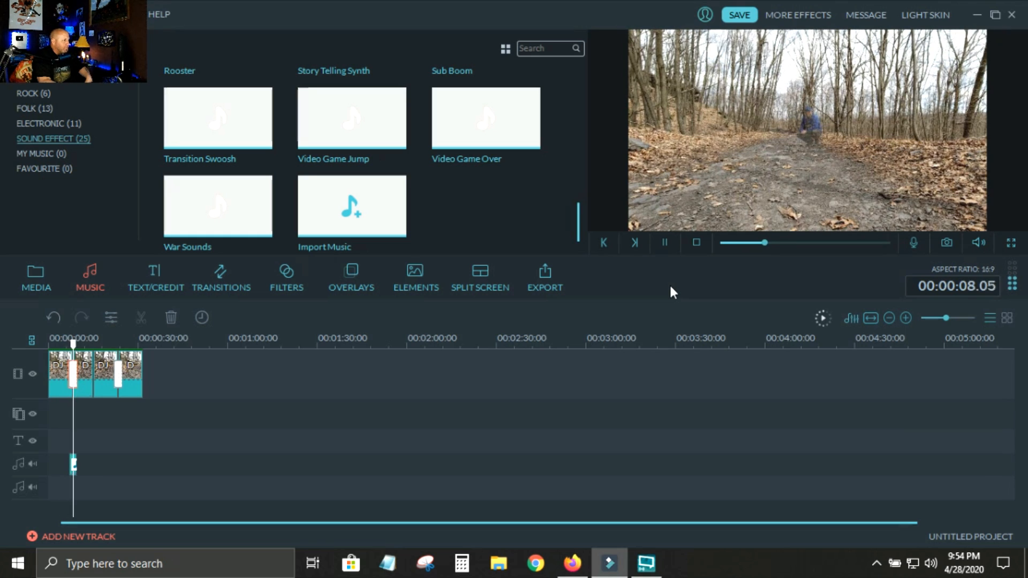
left_click(666, 242)
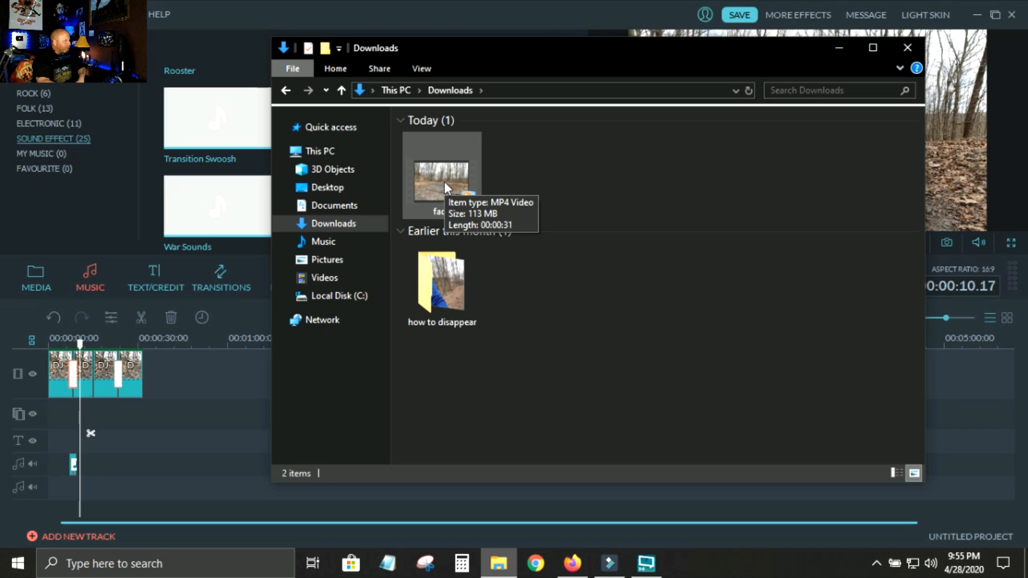
Open the finished MP4 video from the Downloads folder, watch it full screen and close the player.
double_click(444, 181)
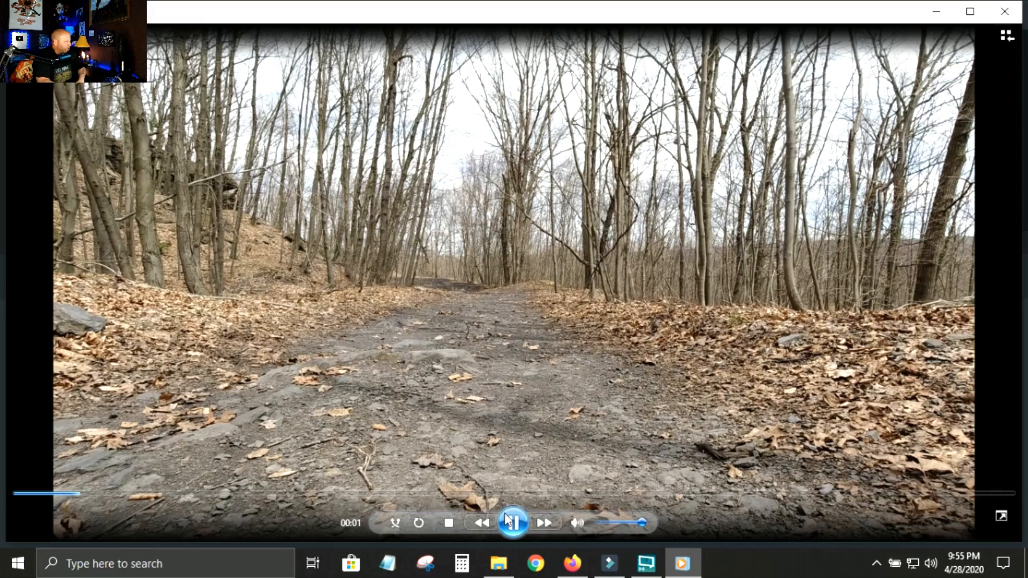
double_click(572, 439)
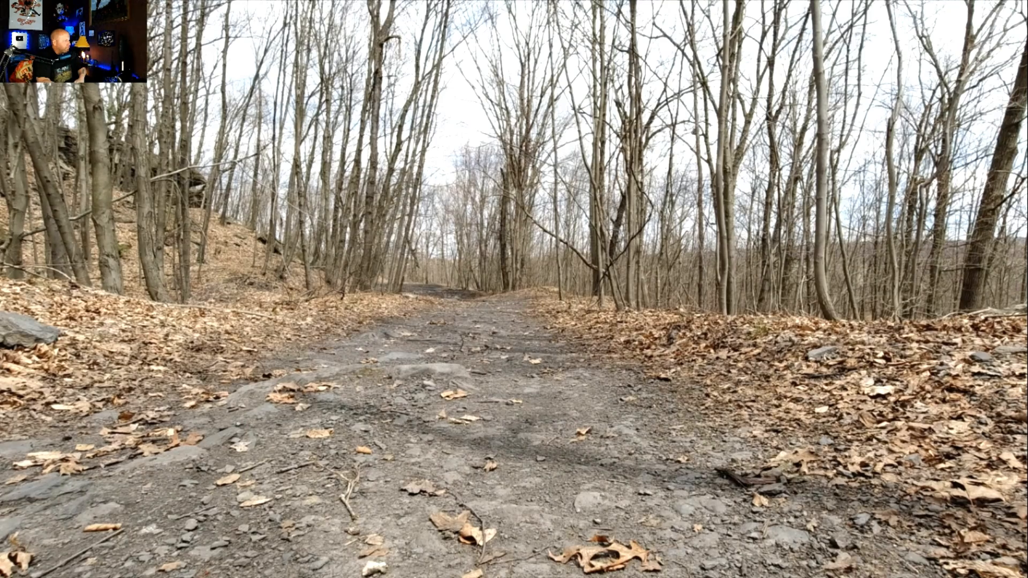
mouse_move(849, 271)
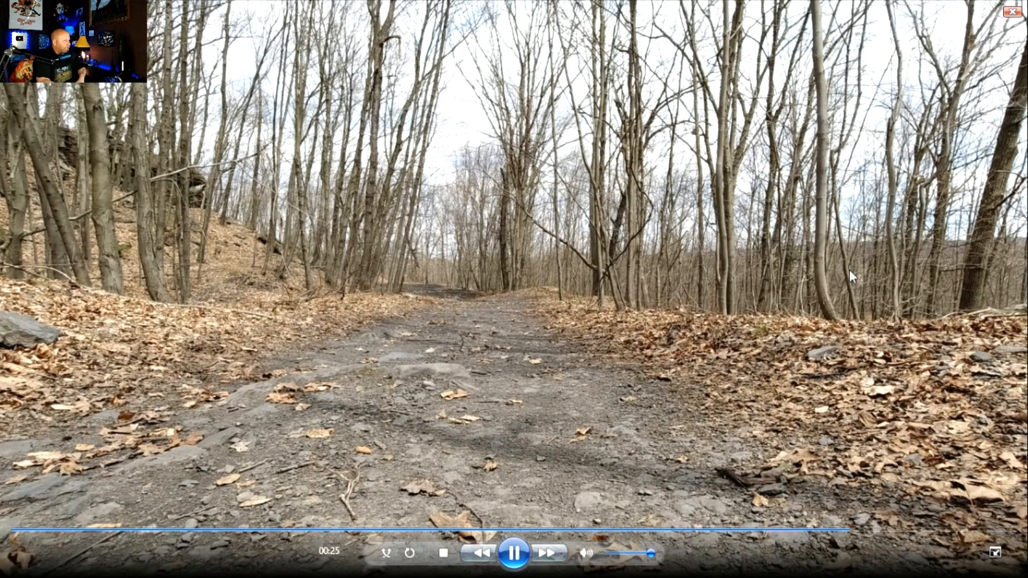
left_click(1010, 13)
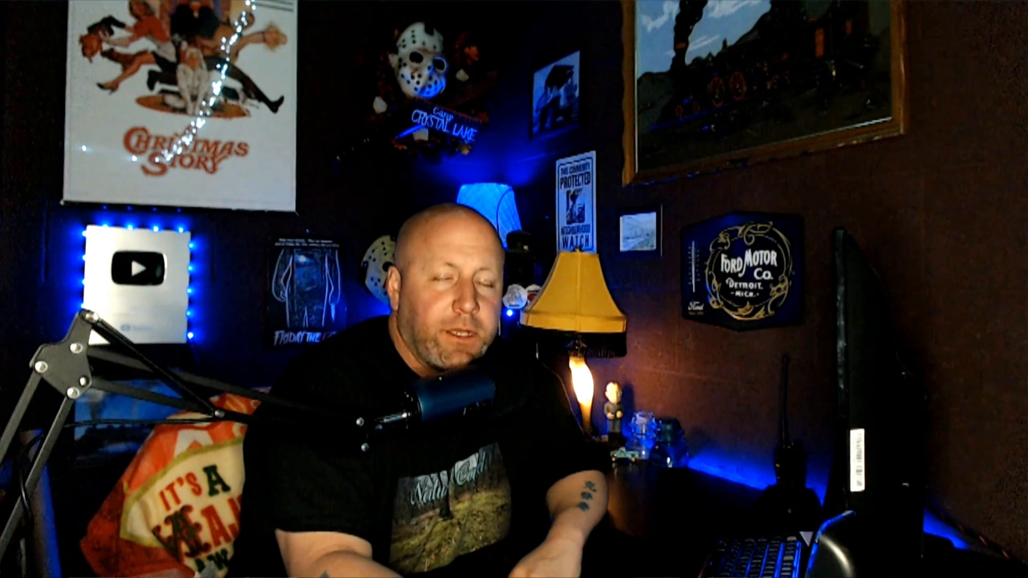